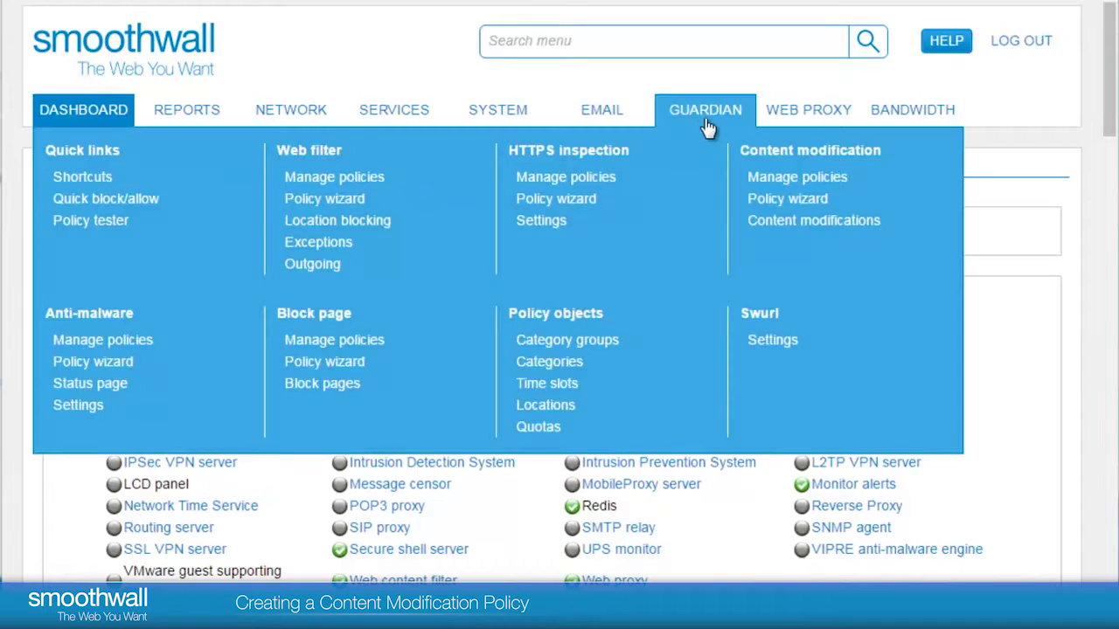
- Review the content modification policies list, then launch the Policy wizard
{"action": "mouse_move", "coordinate": [601, 109]}
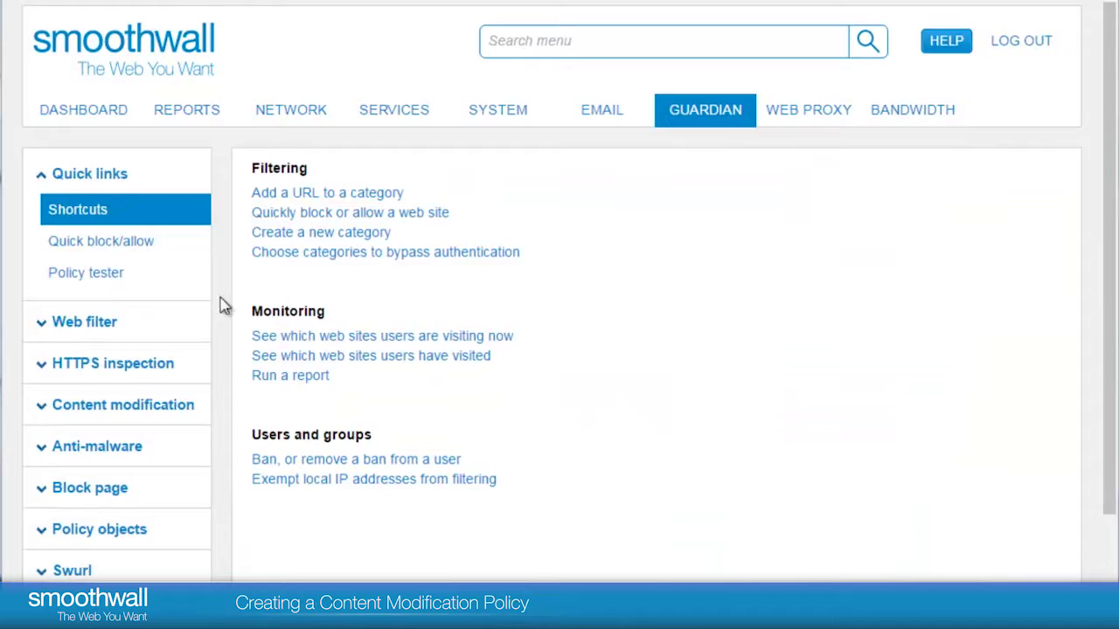
{"action": "left_click", "coordinate": [99, 411]}
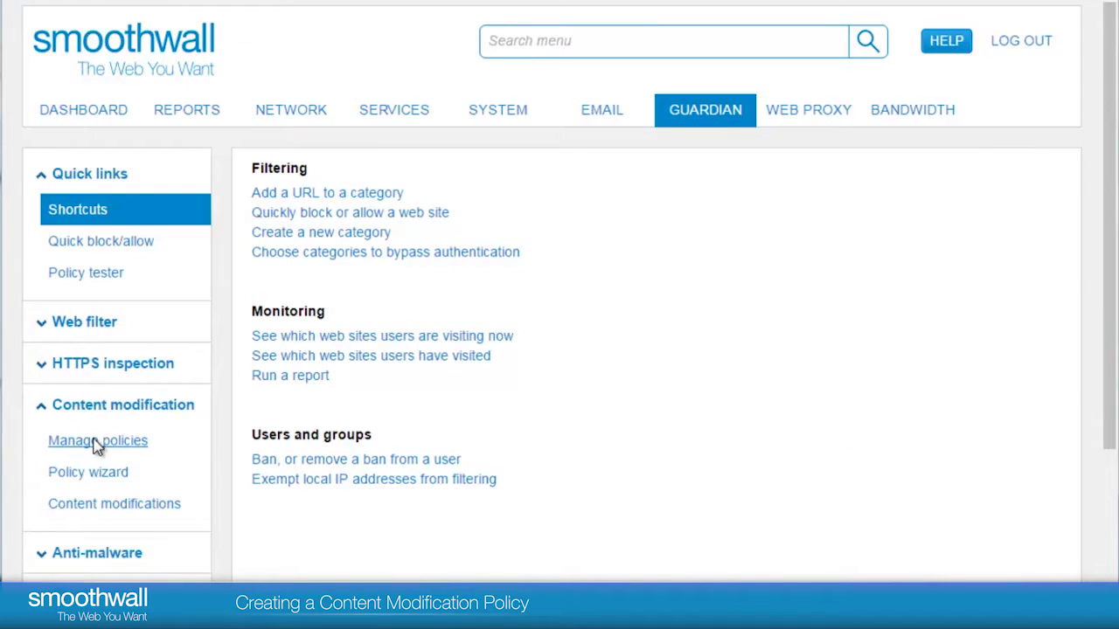
{"action": "left_click", "coordinate": [97, 442]}
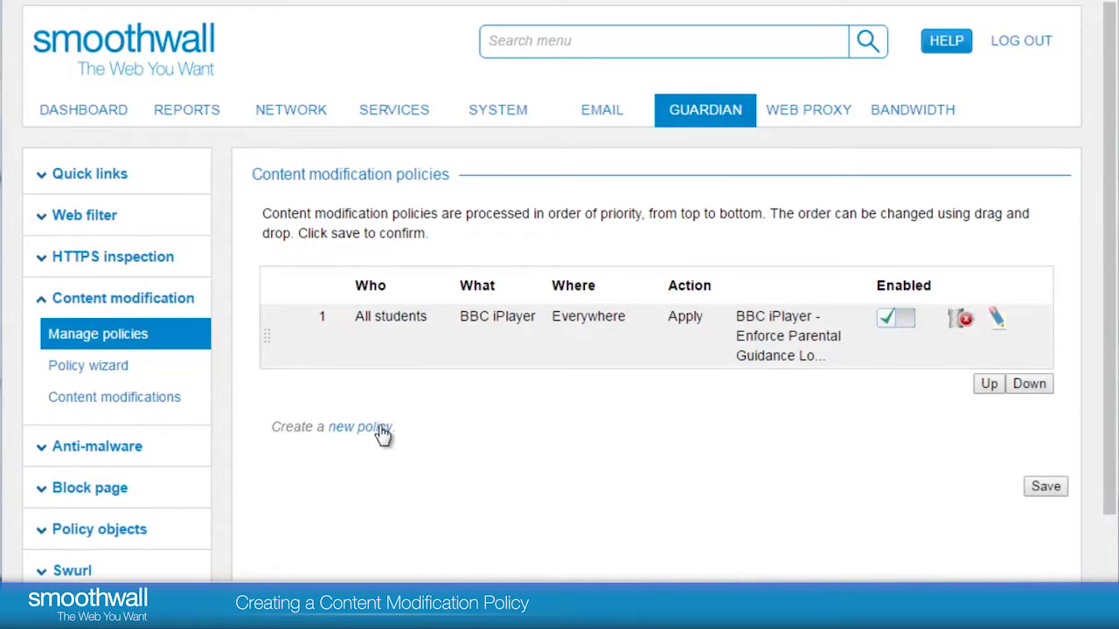
{"action": "left_click", "coordinate": [126, 380]}
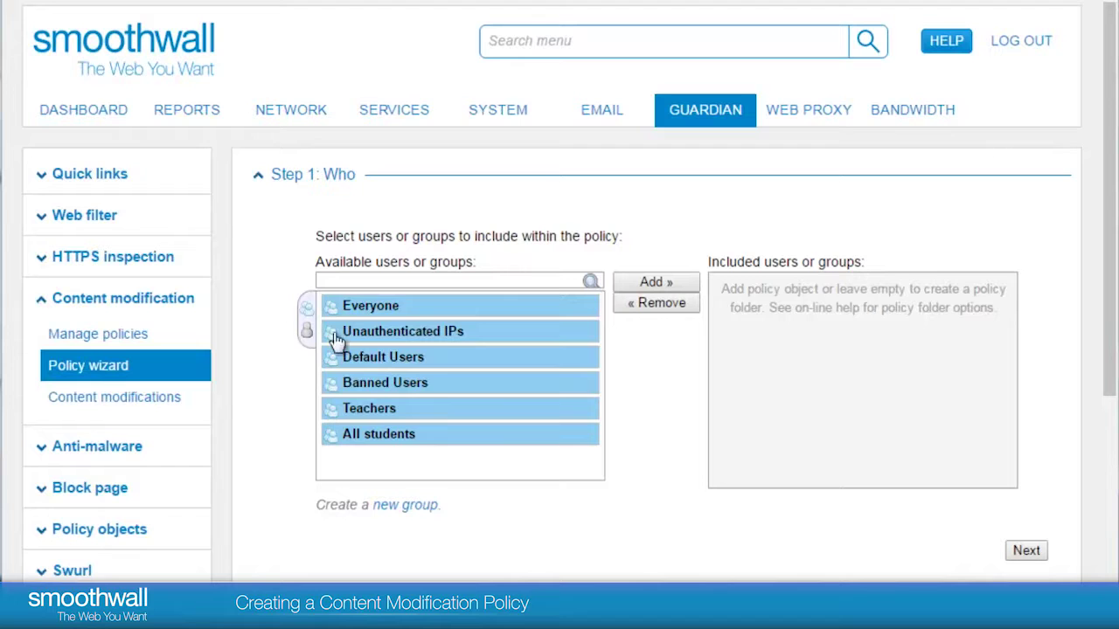
- Set All students as the policy's included group and proceed to Step 2: What
{"action": "left_click", "coordinate": [376, 437]}
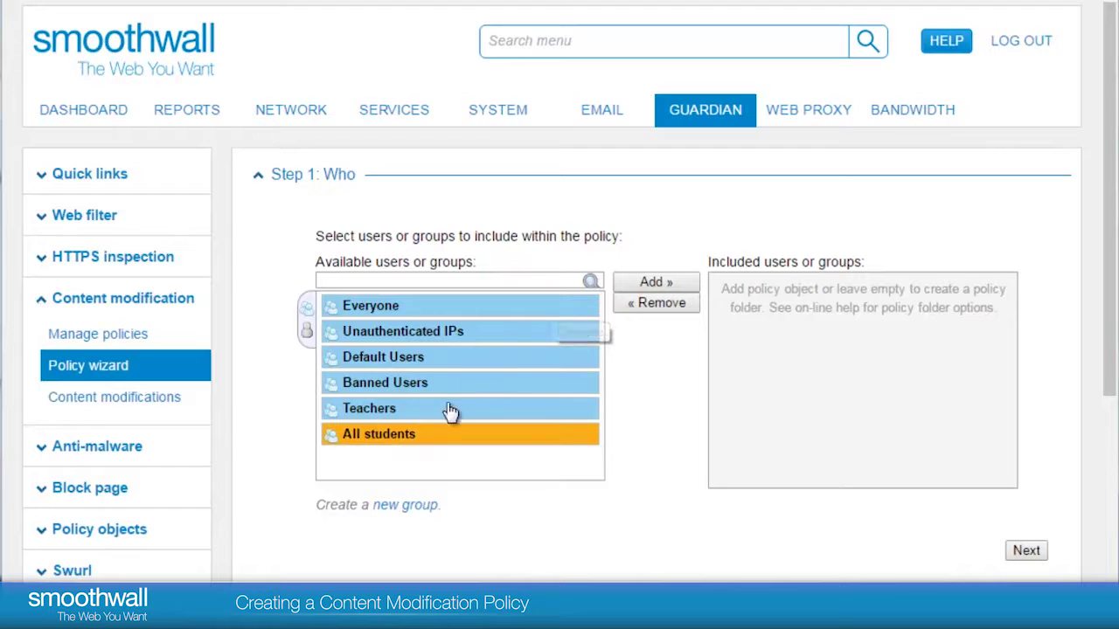
{"action": "left_click", "coordinate": [637, 287]}
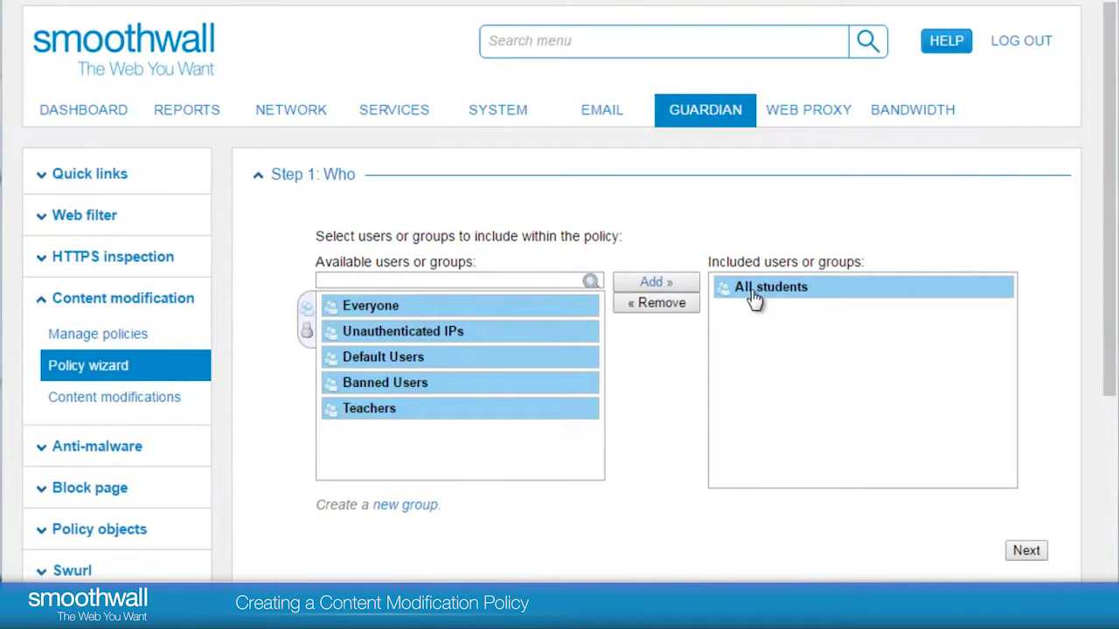
{"action": "left_click", "coordinate": [754, 299]}
{"action": "left_click", "coordinate": [657, 312]}
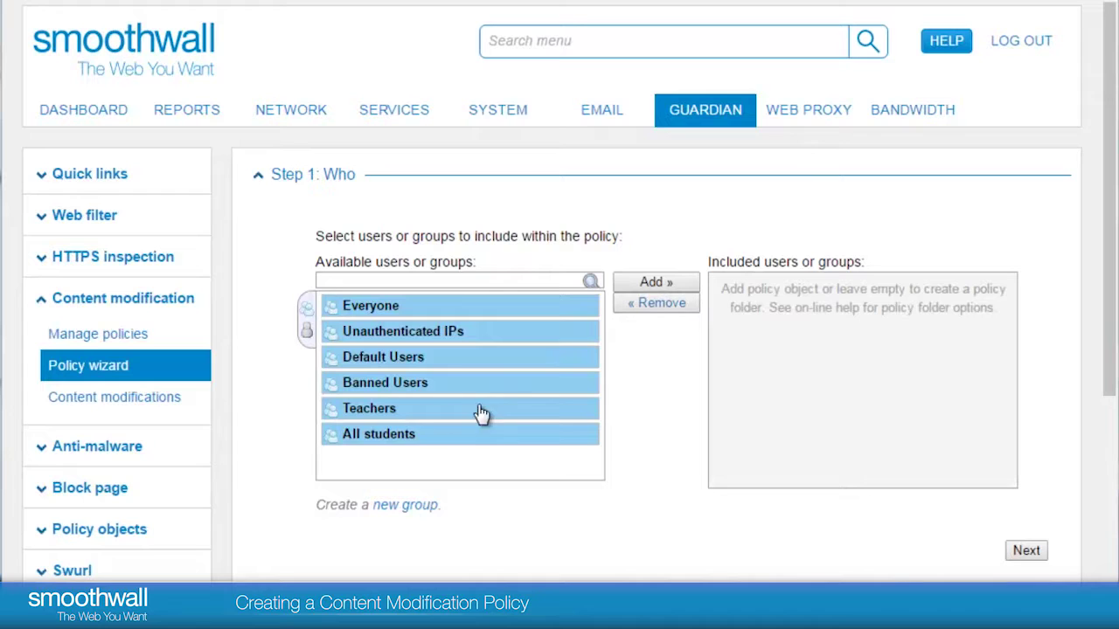
{"action": "left_click", "coordinate": [387, 439]}
{"action": "double_click", "coordinate": [389, 441]}
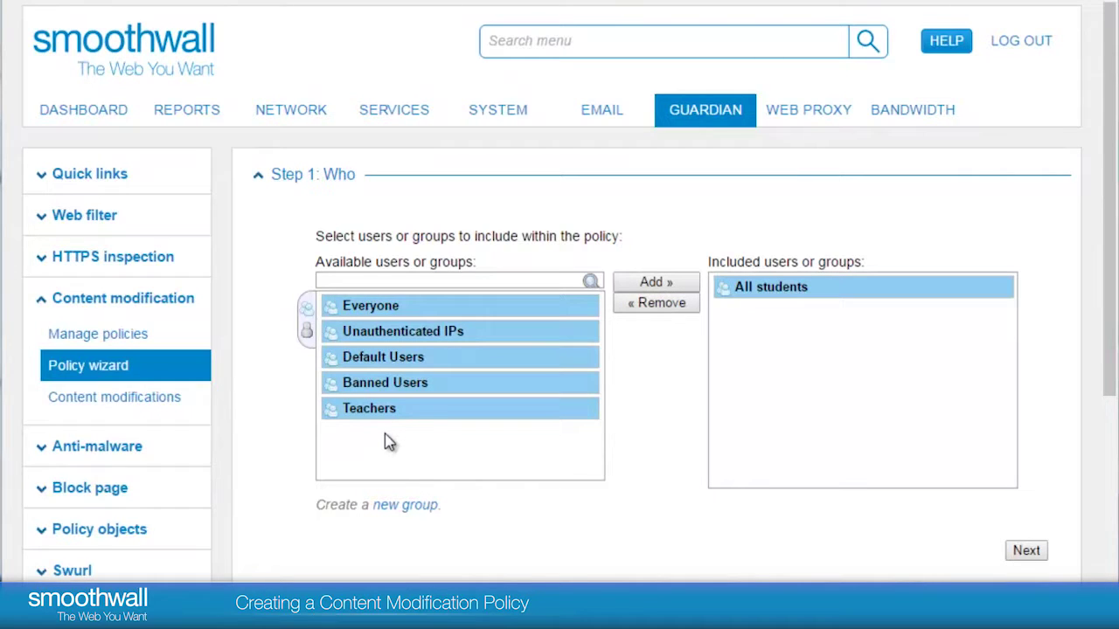
{"action": "left_click", "coordinate": [1029, 550]}
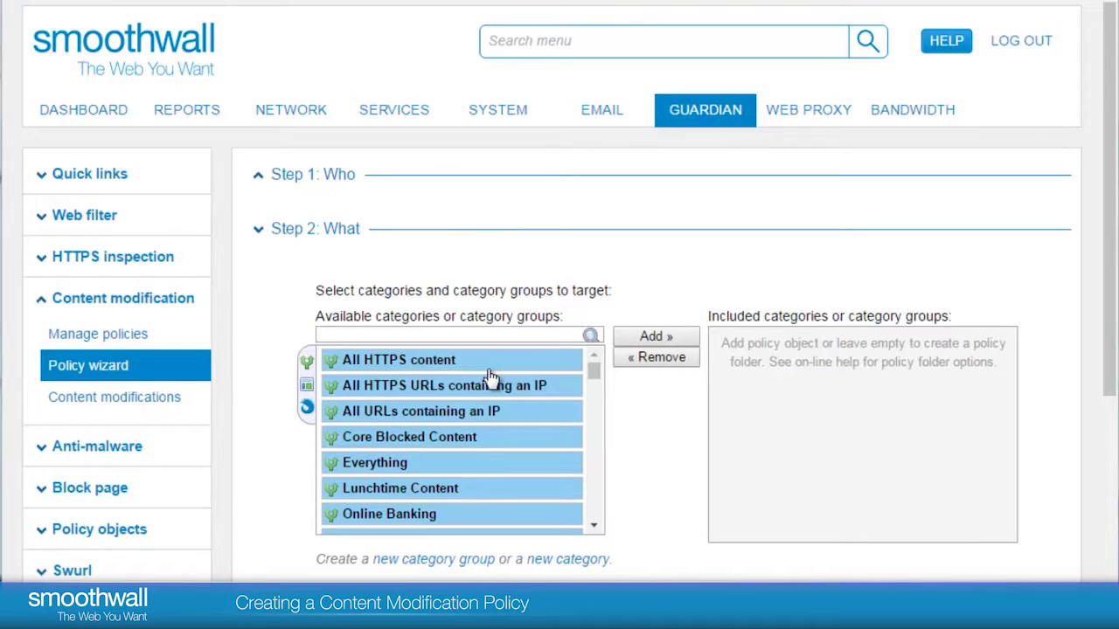
- Search for 'youtube' and add the YouTube category to the policy
{"action": "left_click", "coordinate": [416, 333]}
{"action": "type", "text": "youtube"}
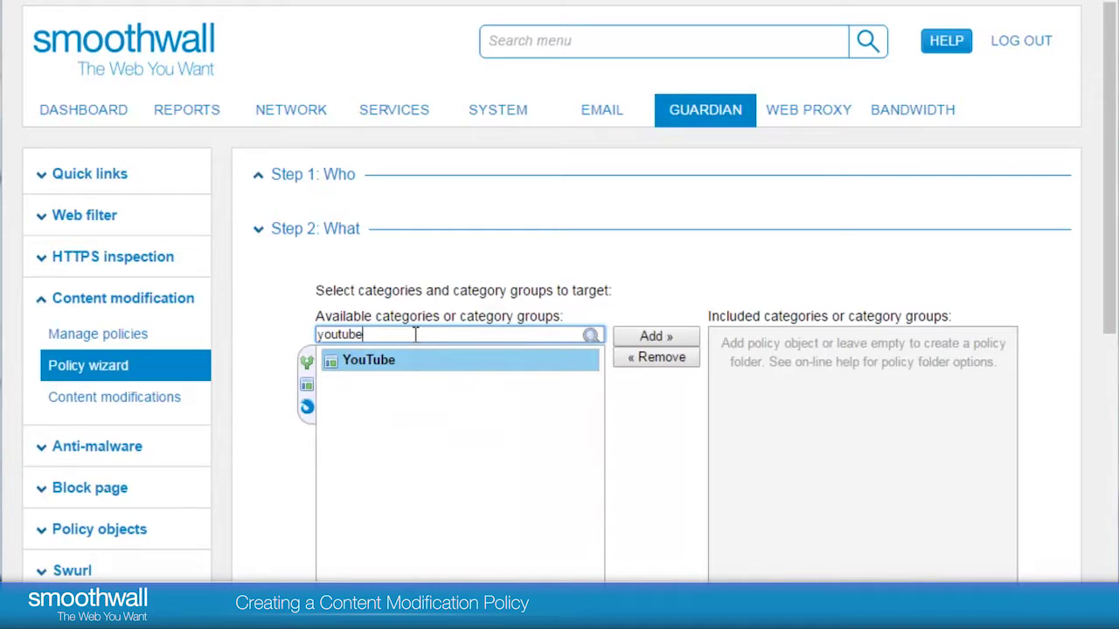
{"action": "left_click", "coordinate": [385, 367]}
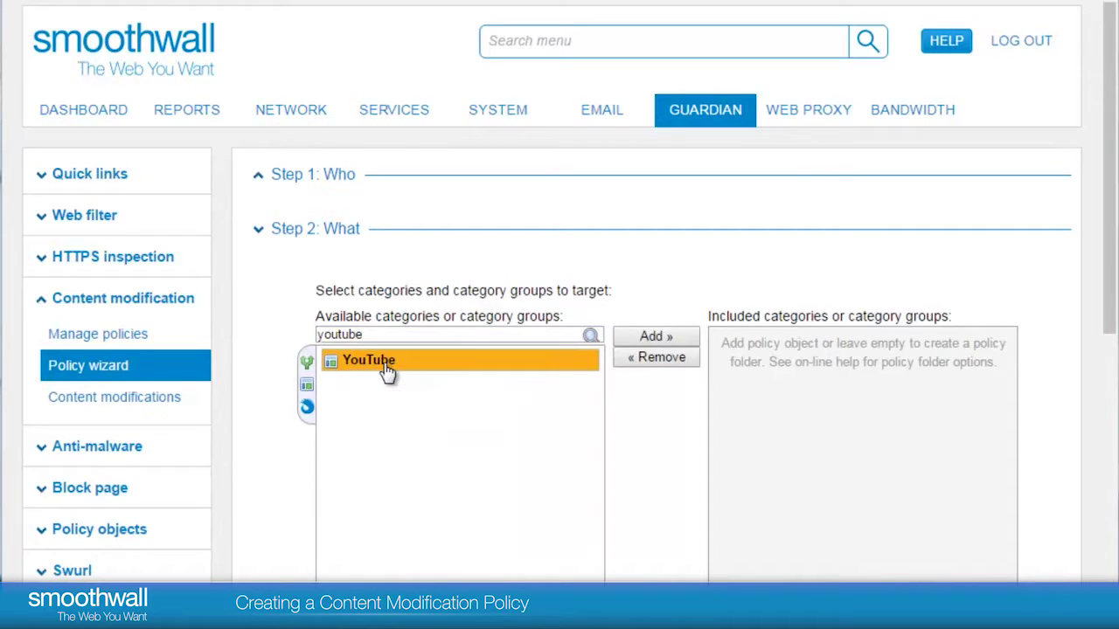
{"action": "left_click", "coordinate": [662, 340]}
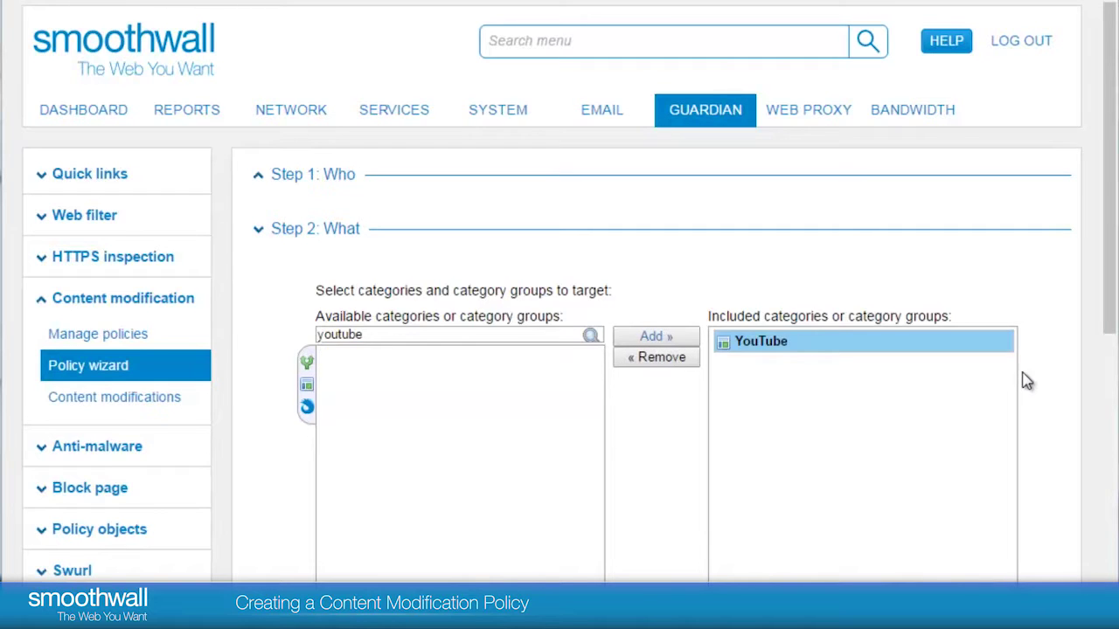
{"action": "left_click_drag", "start_coordinate": [1106, 318], "coordinate": [1111, 437]}
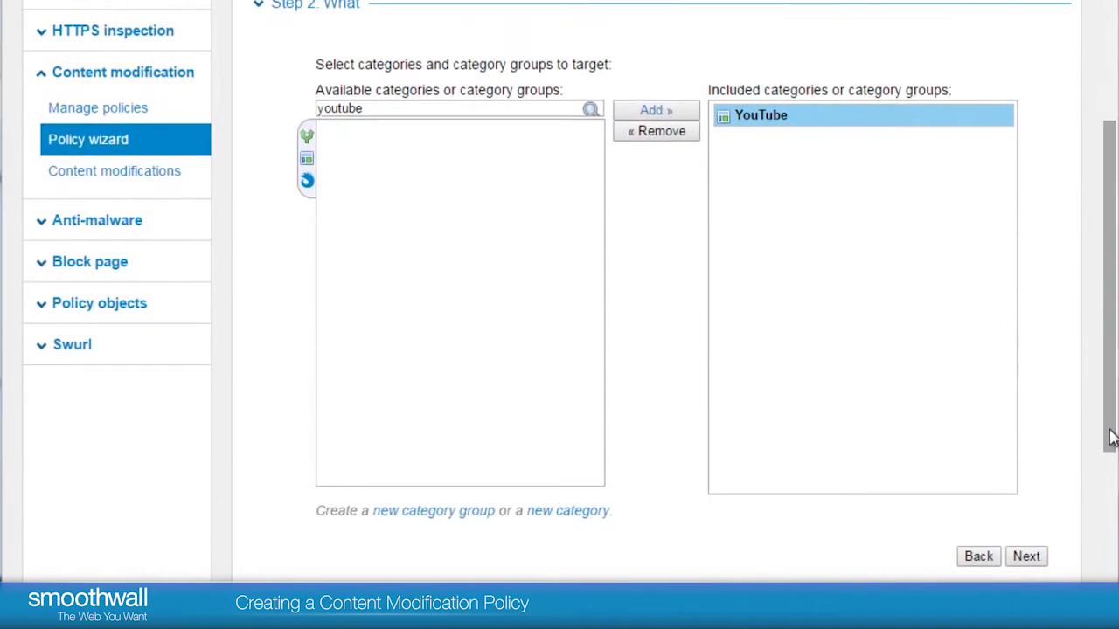
{"action": "left_click", "coordinate": [1030, 556]}
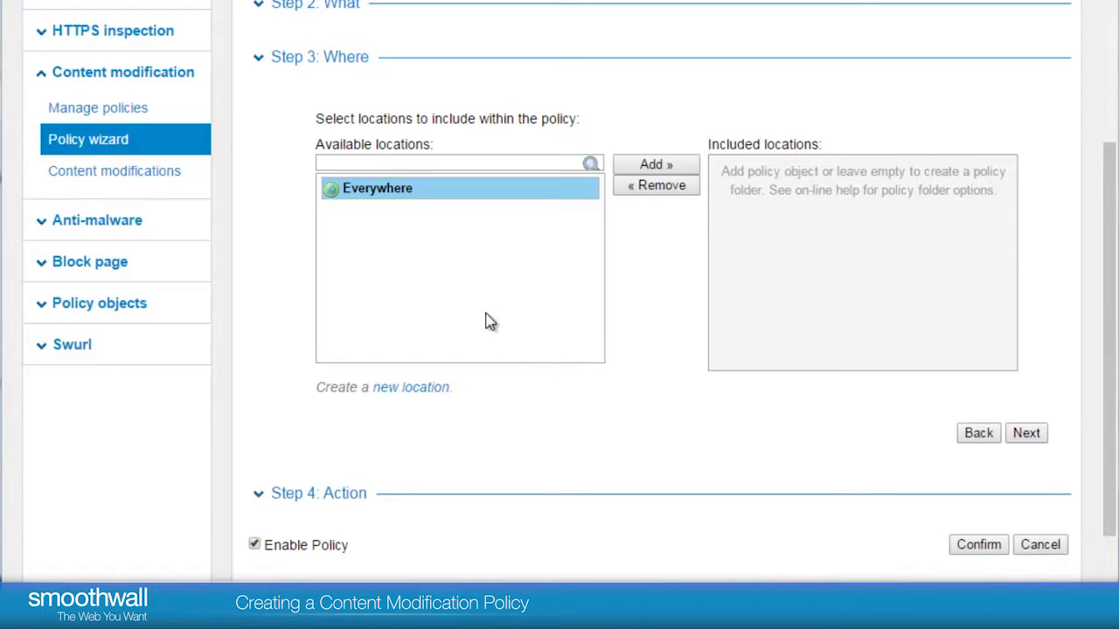
- Add Everywhere as the policy's location and proceed to the Action step
{"action": "left_click", "coordinate": [404, 190]}
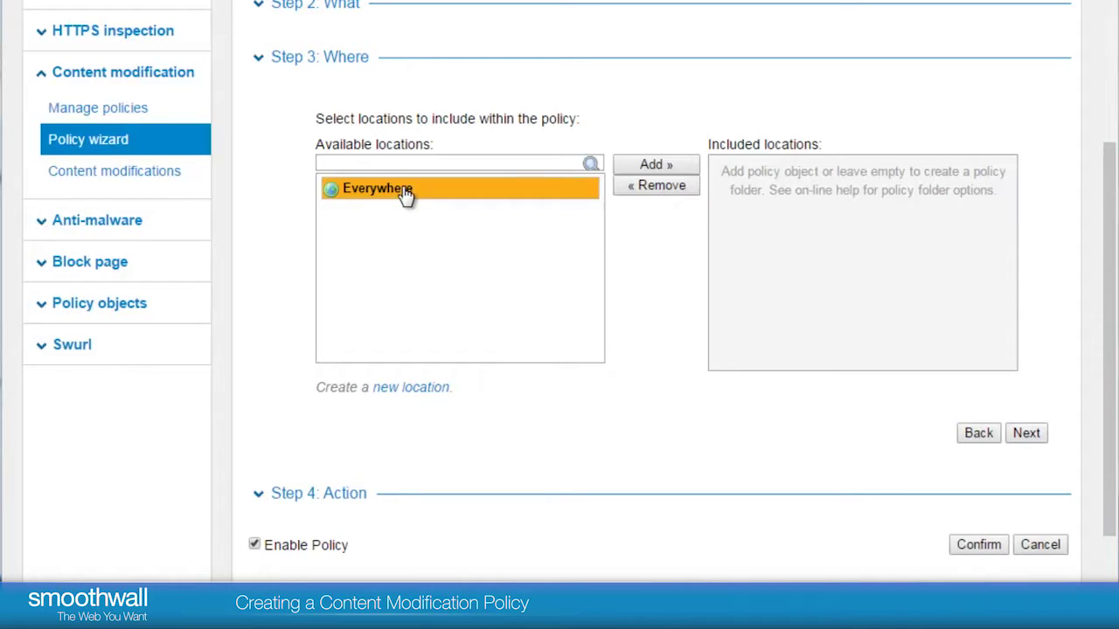
{"action": "left_click", "coordinate": [663, 168]}
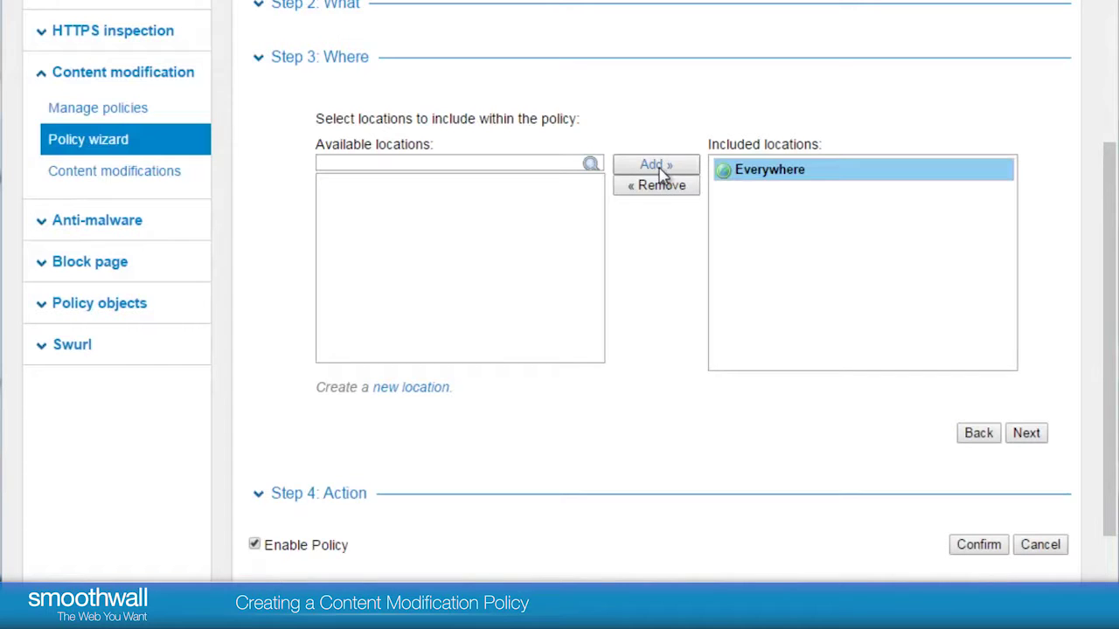
{"action": "left_click", "coordinate": [1029, 435]}
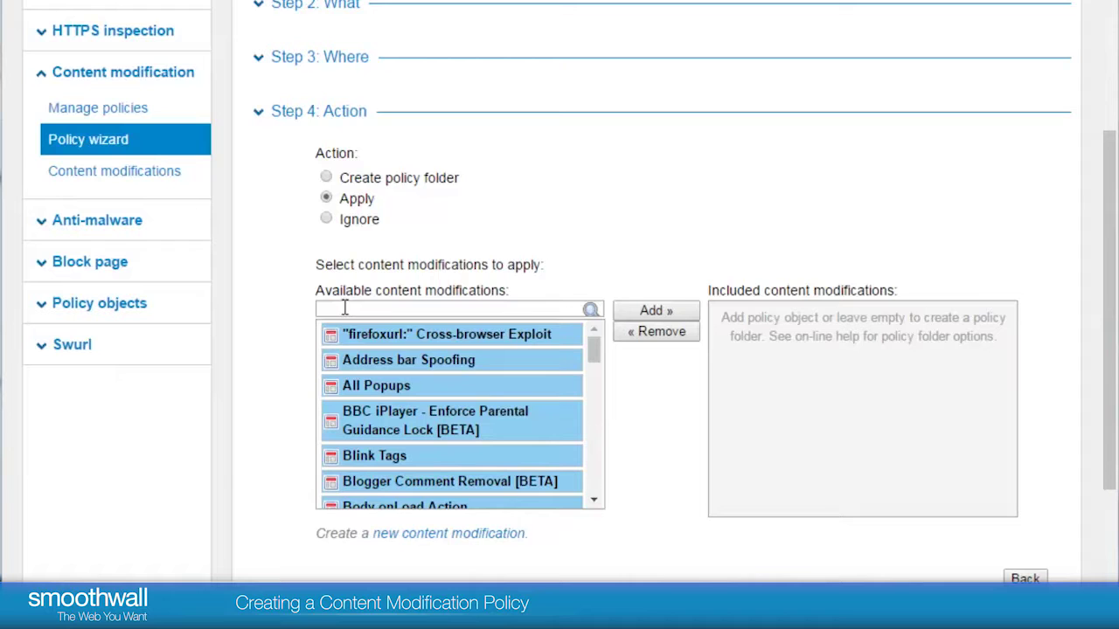
- Add YouTube Comment Removal as the content modification, keep Enable Policy ticked, and confirm
{"action": "left_click_drag", "start_coordinate": [593, 364], "coordinate": [599, 279]}
{"action": "left_click", "coordinate": [443, 307]}
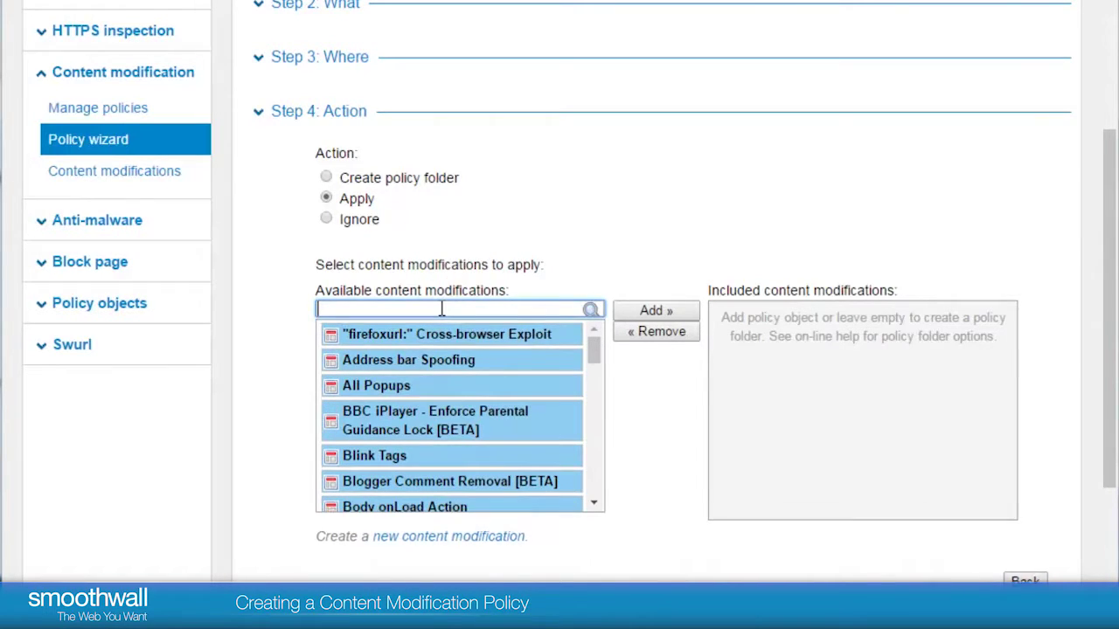
{"action": "type", "text": "youtube"}
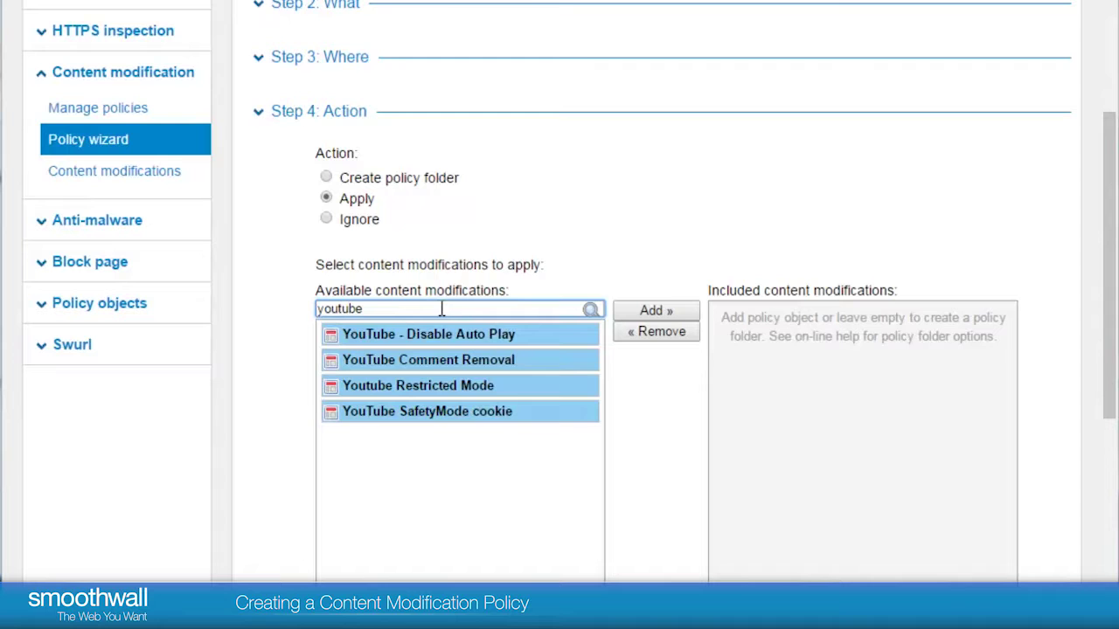
{"action": "left_click", "coordinate": [428, 364]}
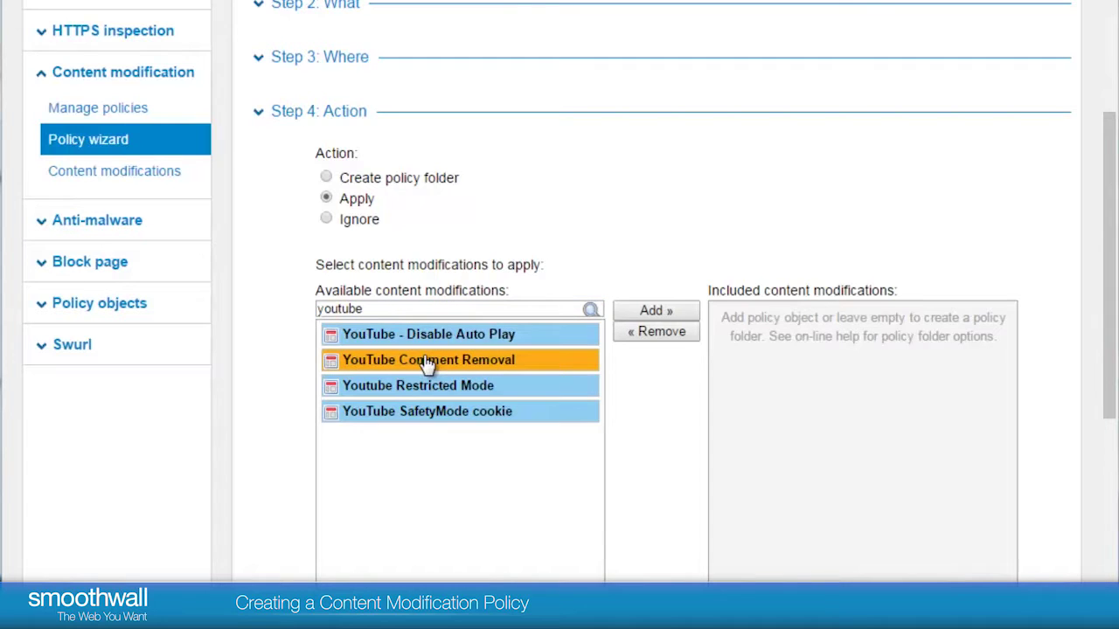
{"action": "left_click", "coordinate": [628, 313]}
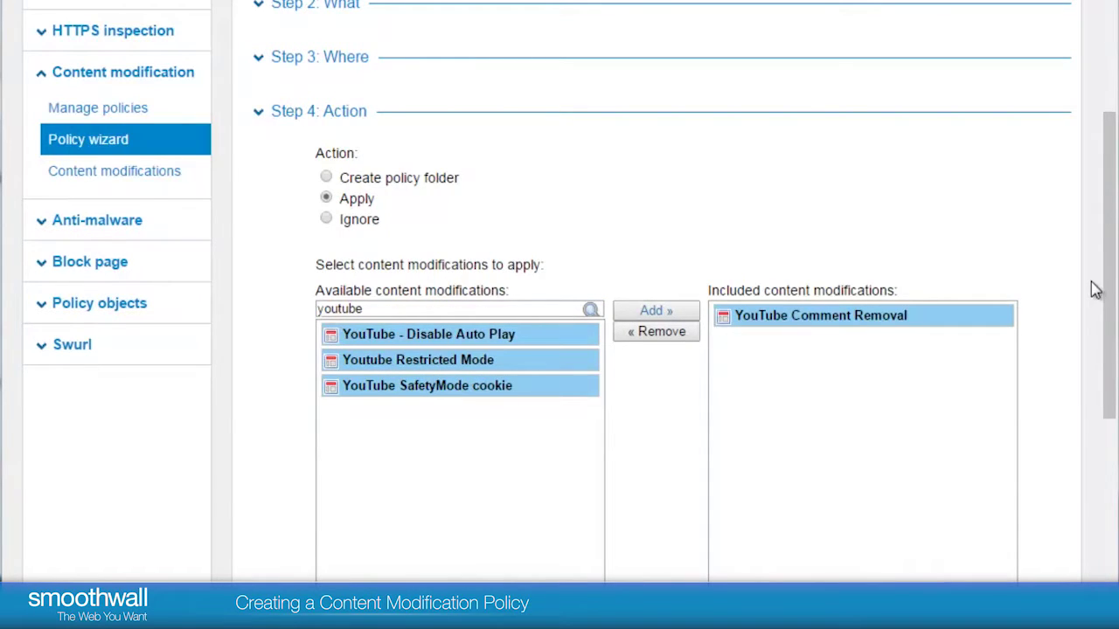
{"action": "left_click_drag", "start_coordinate": [1110, 300], "coordinate": [1101, 429]}
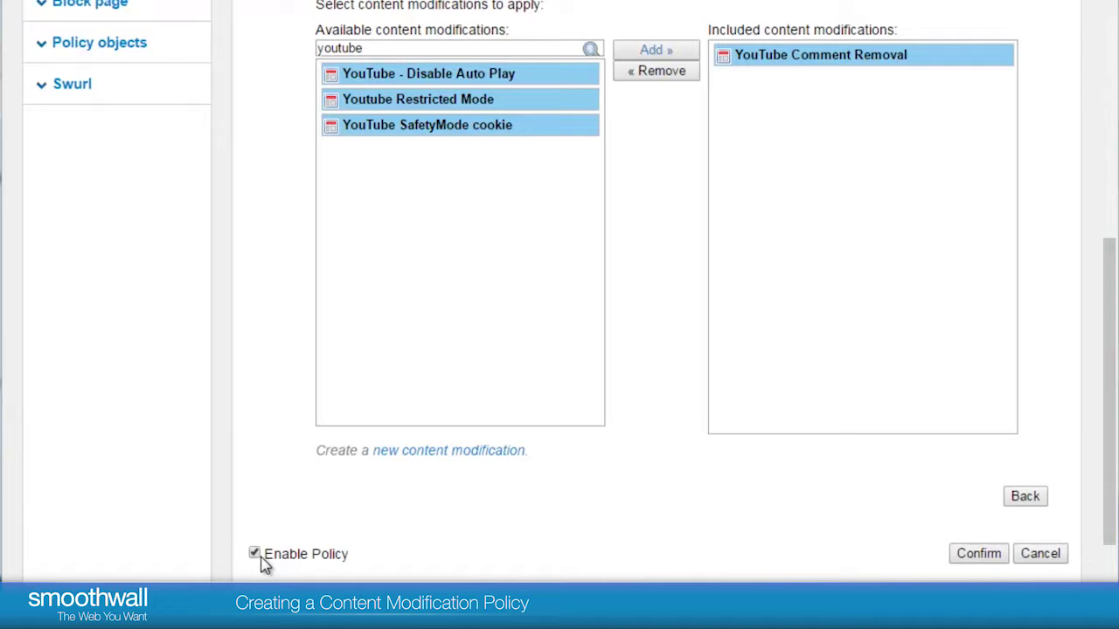
{"action": "left_click", "coordinate": [979, 554]}
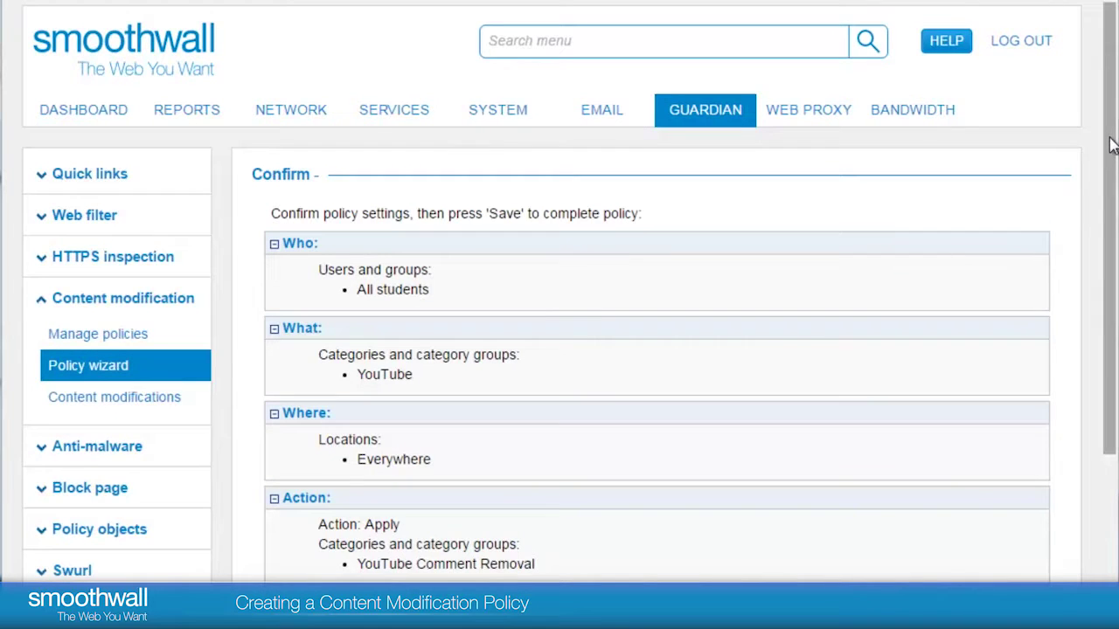
- Save the YouTube Comment Removal policy from the Confirm page
{"action": "left_click_drag", "start_coordinate": [1112, 144], "coordinate": [1114, 271]}
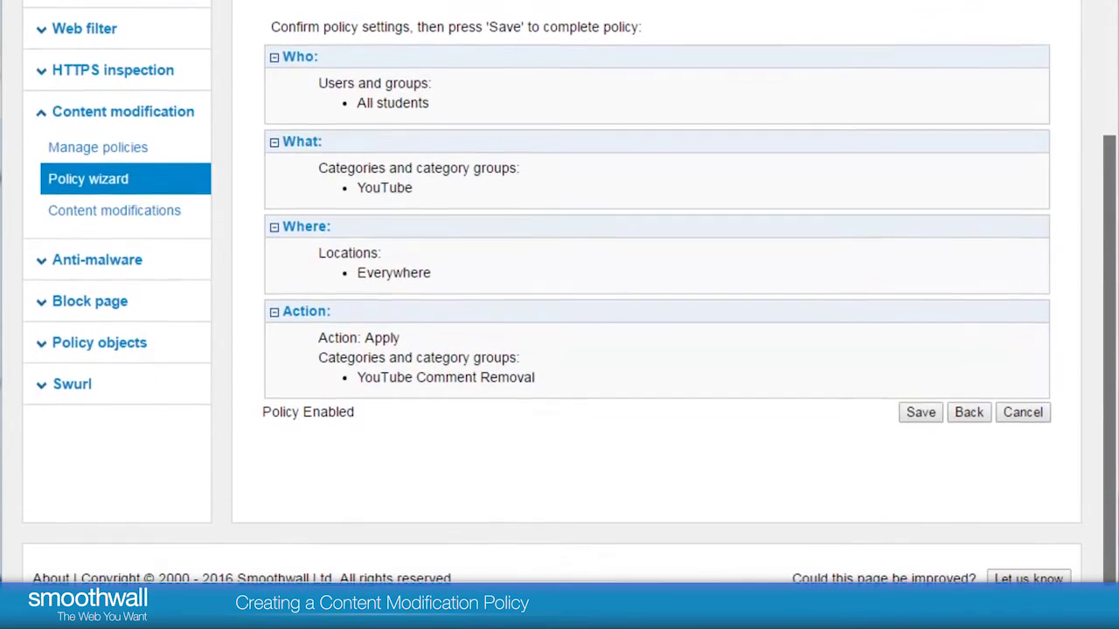
{"action": "left_click", "coordinate": [934, 420]}
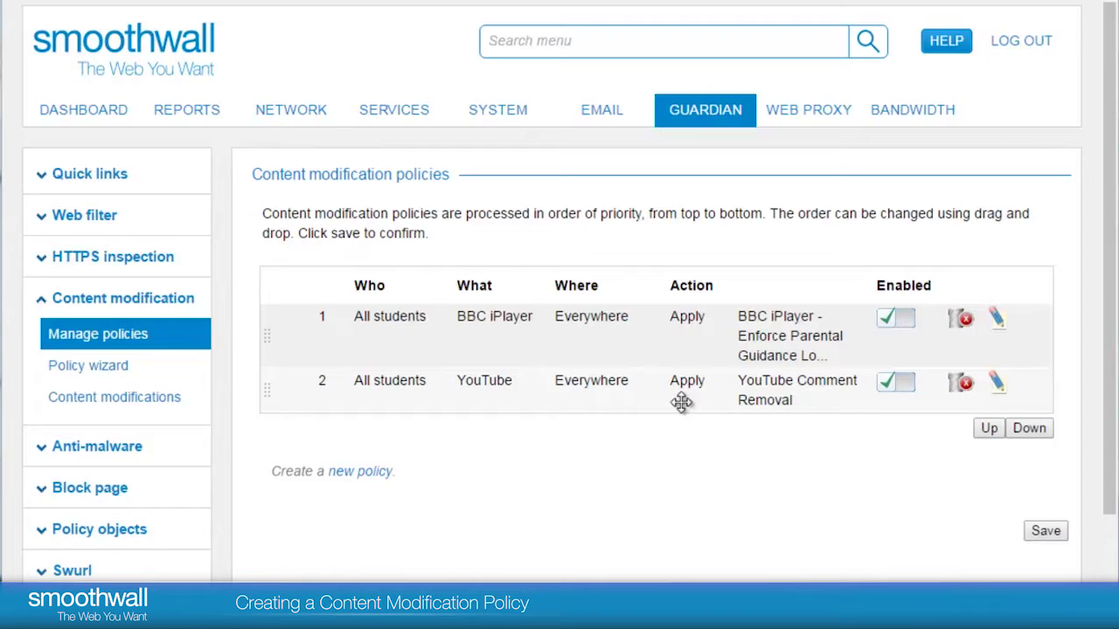
{"action": "left_click", "coordinate": [765, 382]}
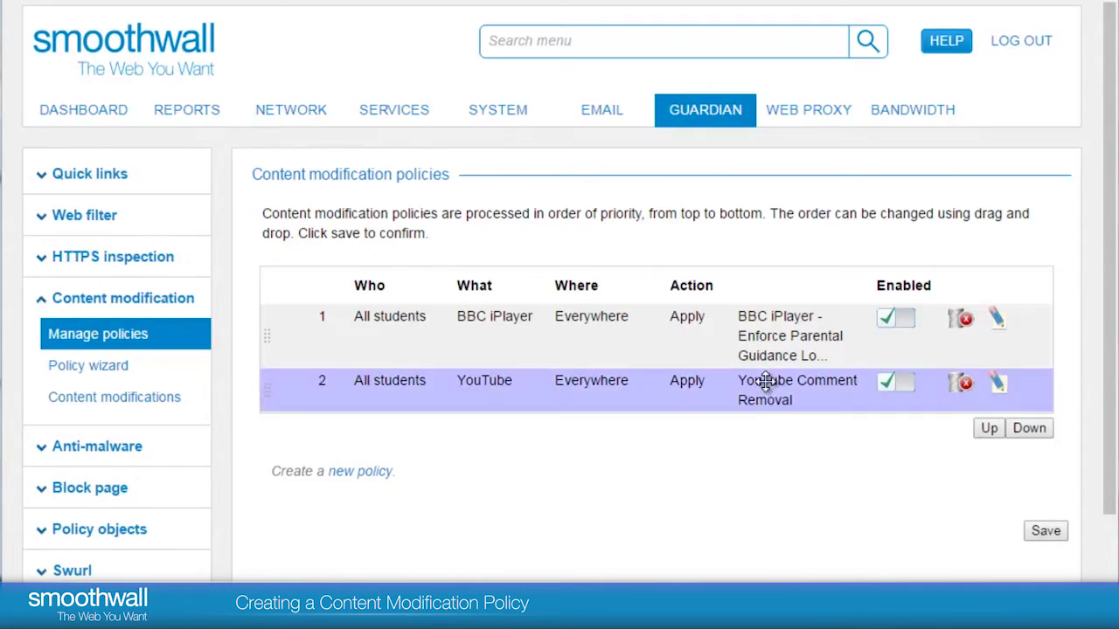
{"action": "left_click", "coordinate": [994, 437]}
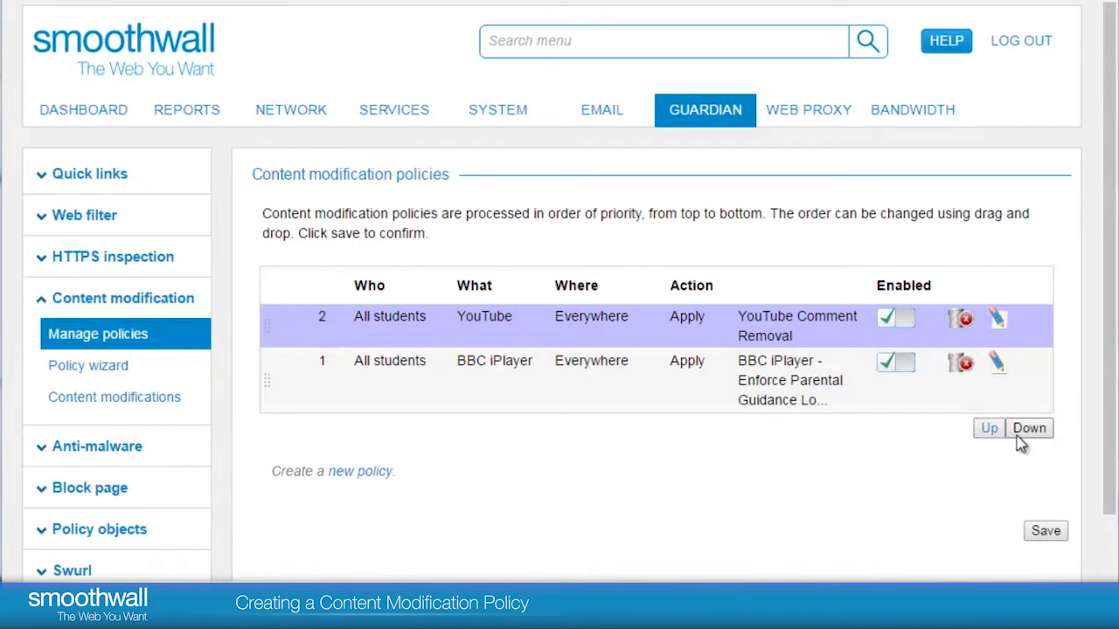
{"action": "left_click", "coordinate": [1026, 438]}
{"action": "mouse_move", "coordinate": [644, 392]}
{"action": "left_mouse_down"}
{"action": "mouse_move", "coordinate": [645, 323]}
{"action": "mouse_move", "coordinate": [647, 383]}
{"action": "left_mouse_up"}
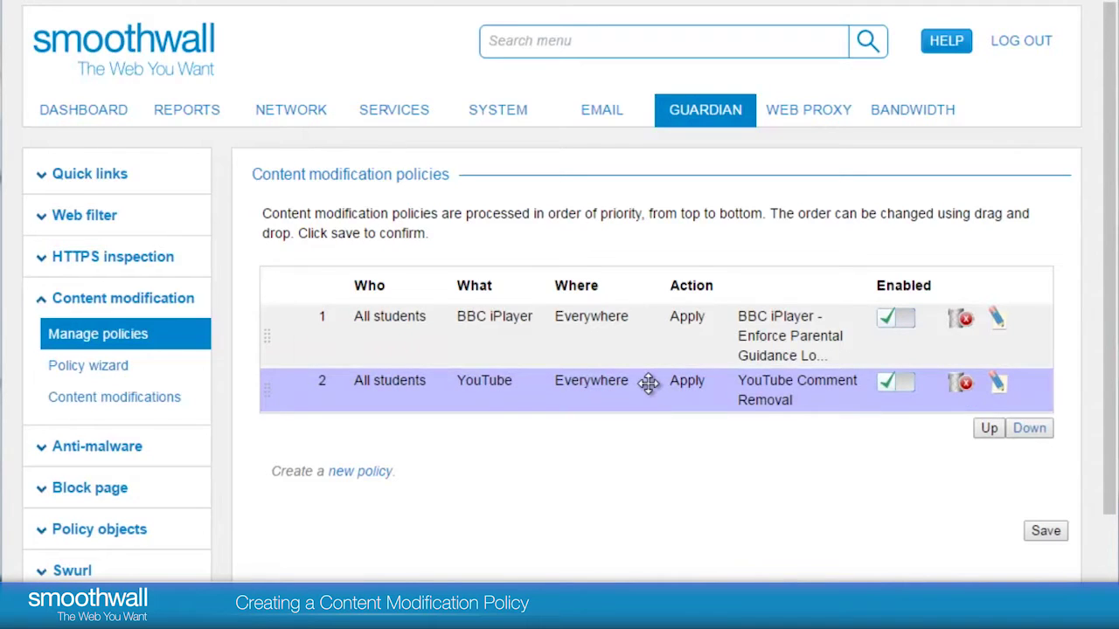